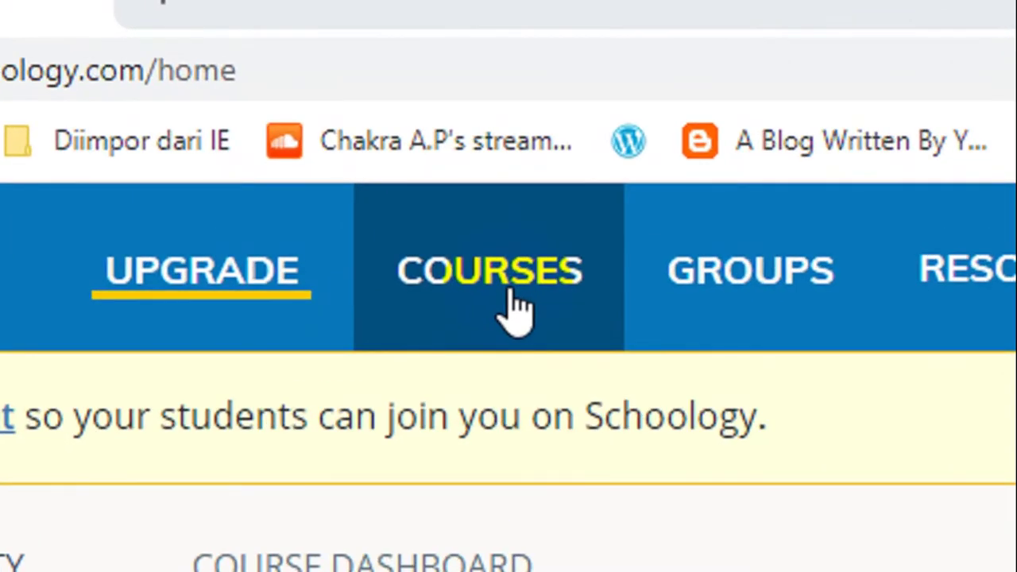
Start a new course named MATEMATIKA UMUM with the section name XII MIPA 1.
click(512, 293)
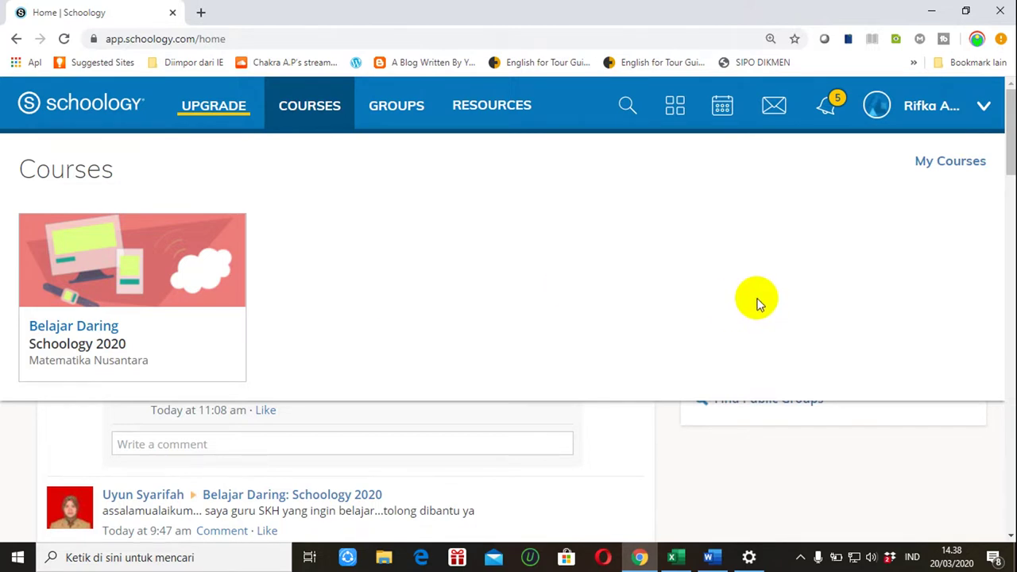
click(952, 173)
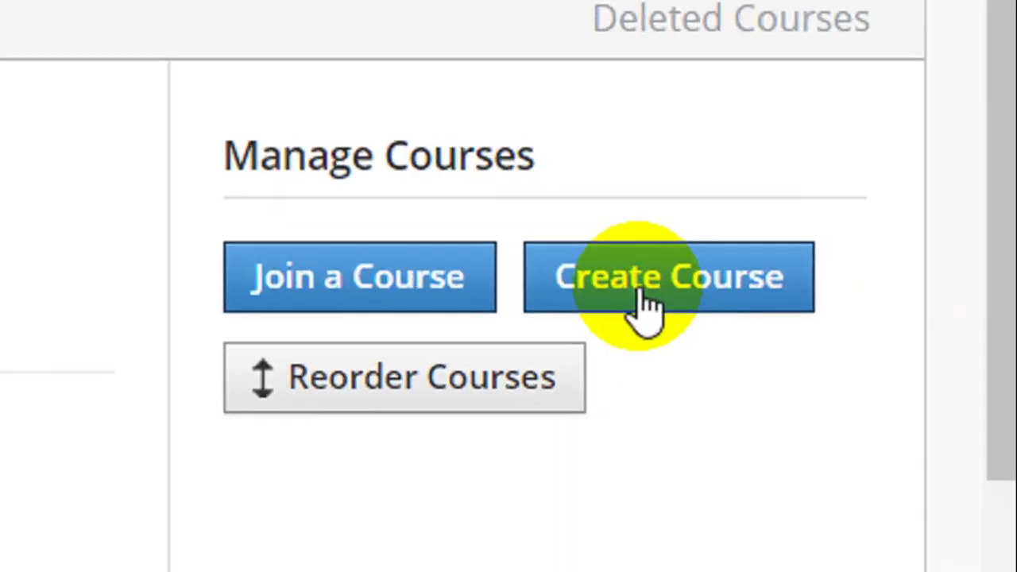
click(645, 303)
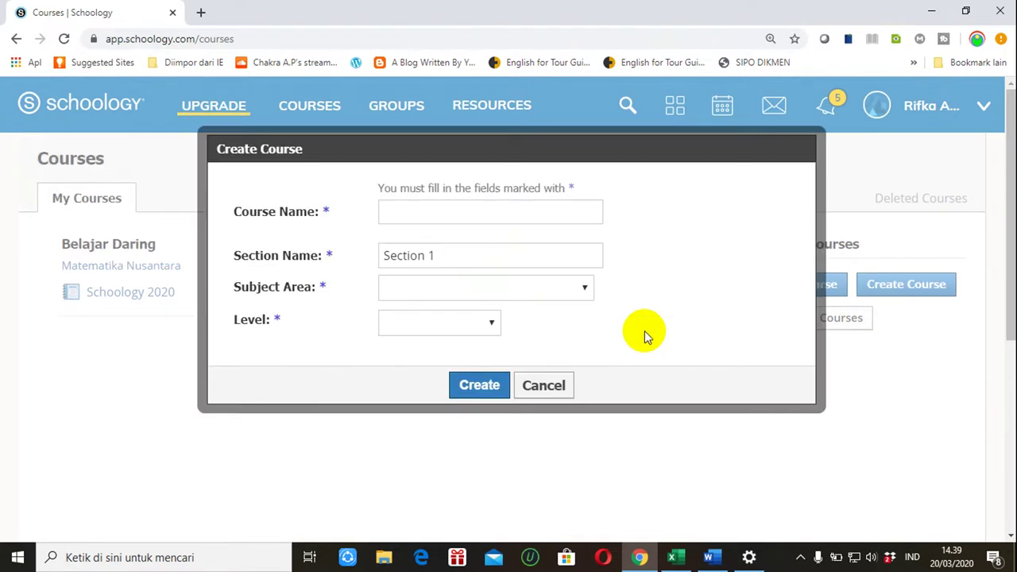
click(413, 214)
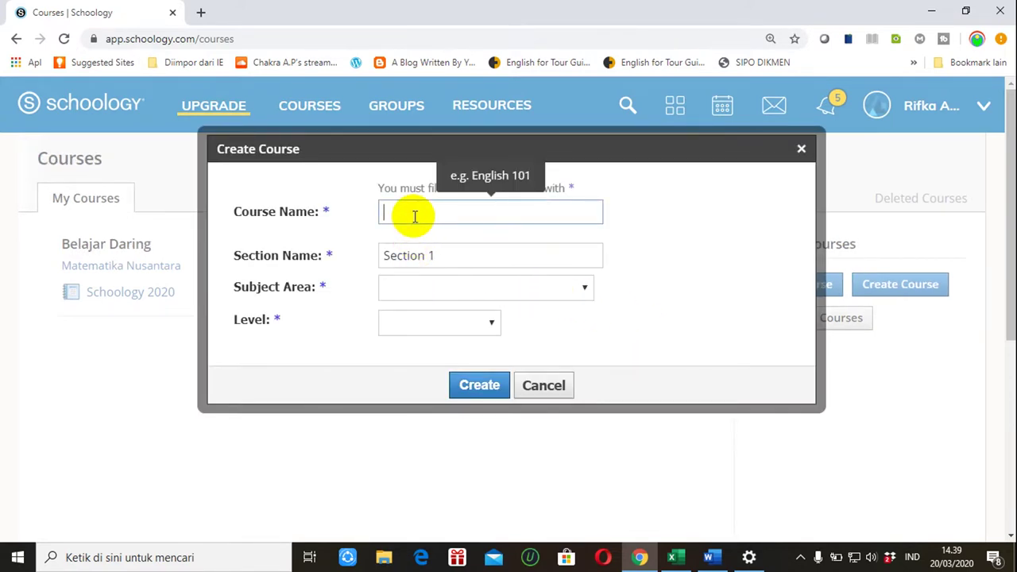
text(MATEMATIKA UMUM)
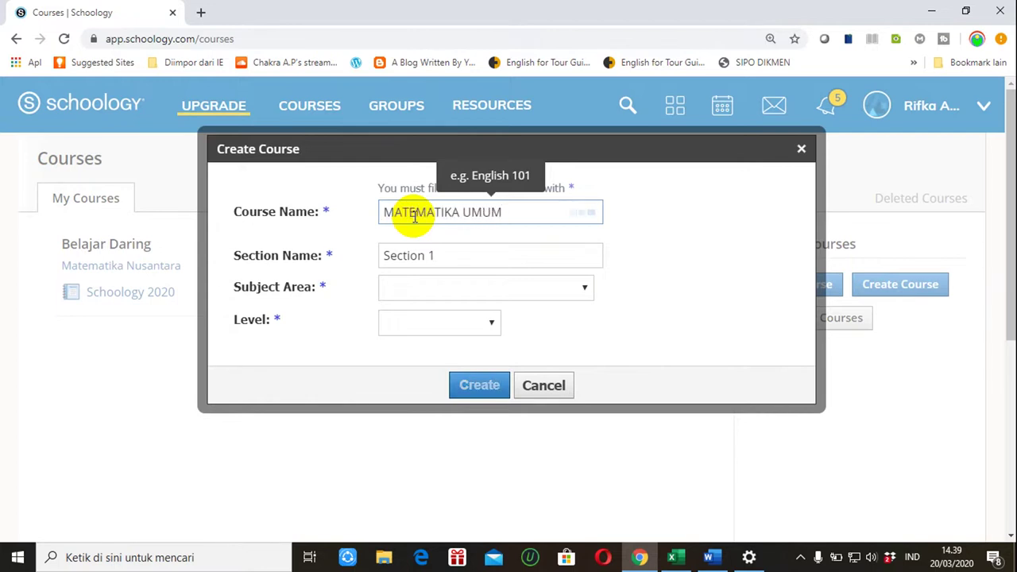
click(463, 256)
key(BackSpace)
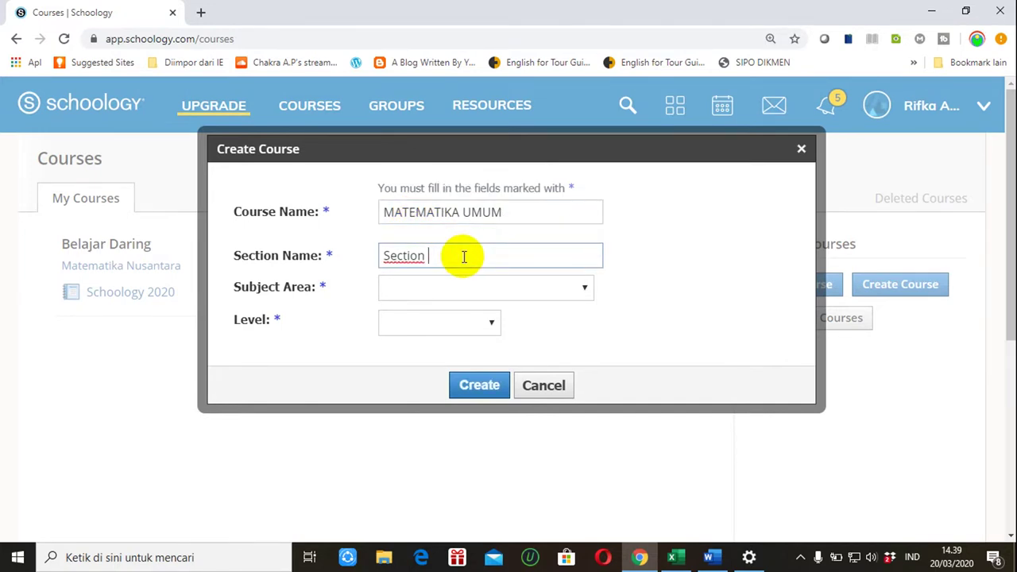
key(ctrl+BackSpace)
text(XII MIPA 1)
Set the subject area to Mathematics and the level to 12, and create the course.
click(585, 291)
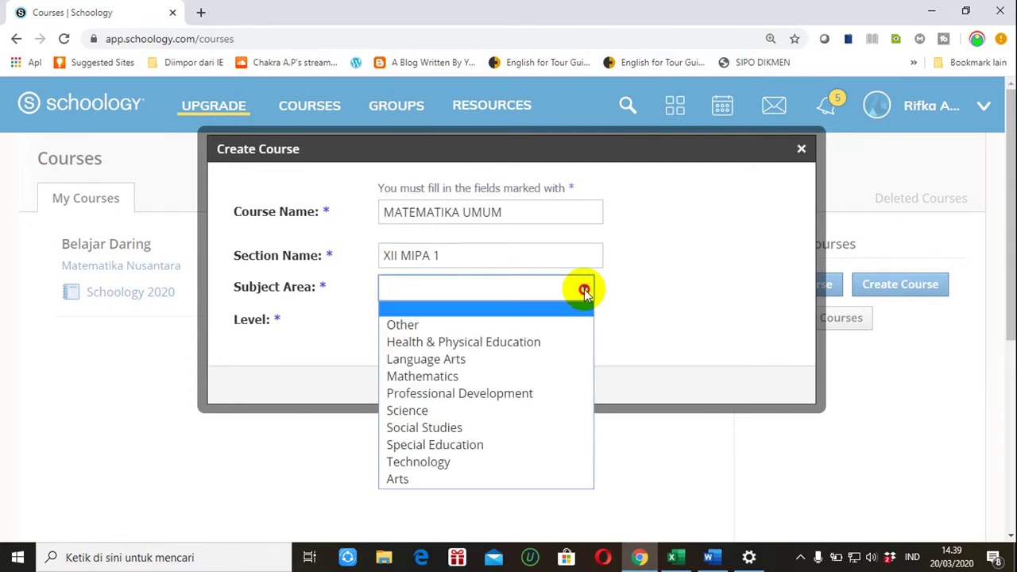
click(456, 376)
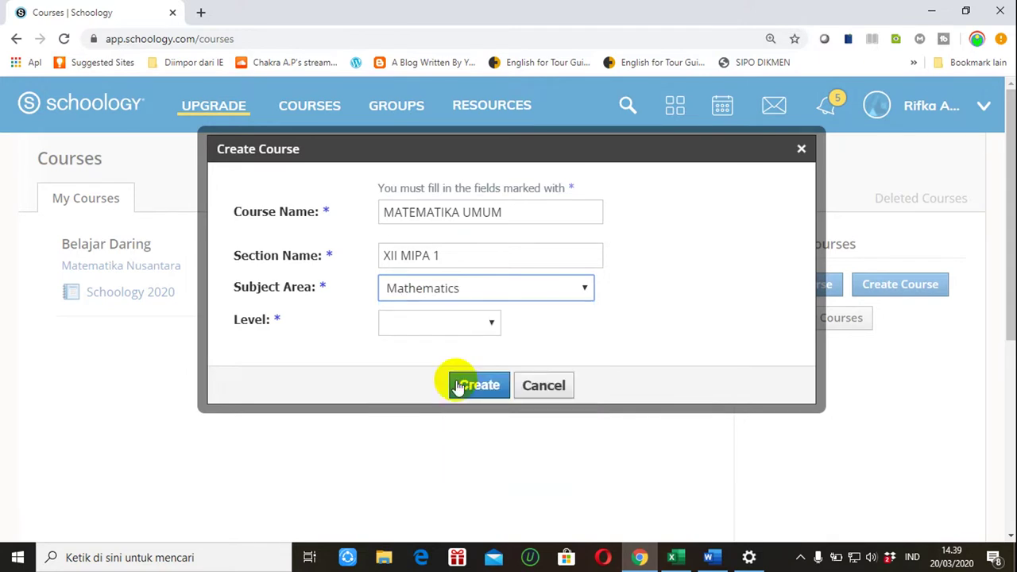
click(489, 326)
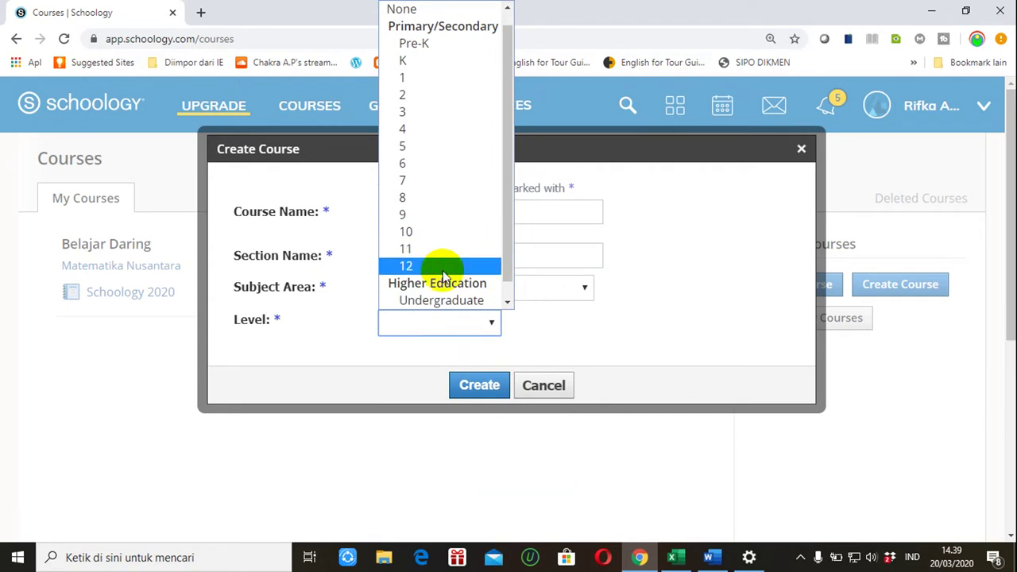
click(441, 268)
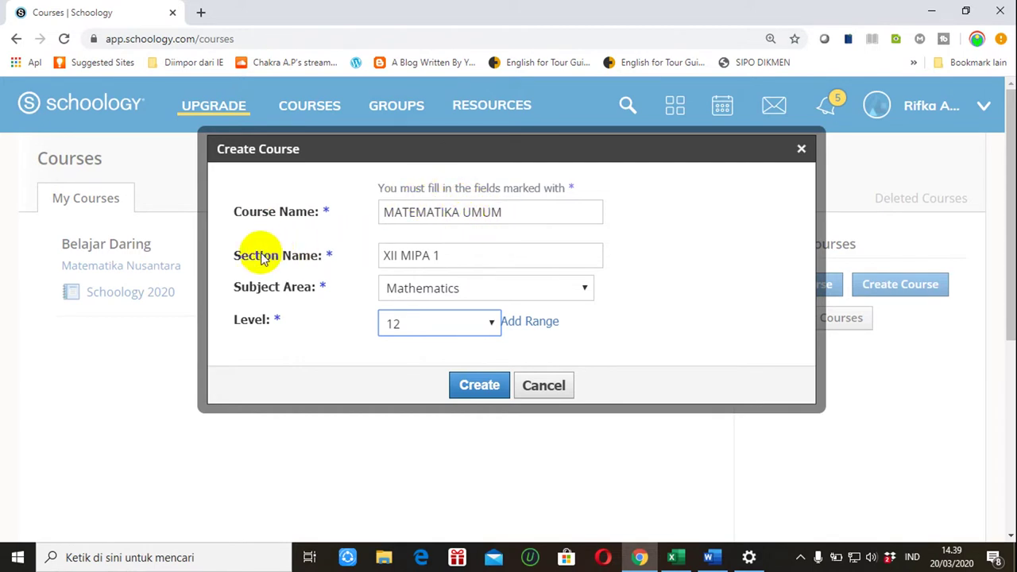
click(479, 387)
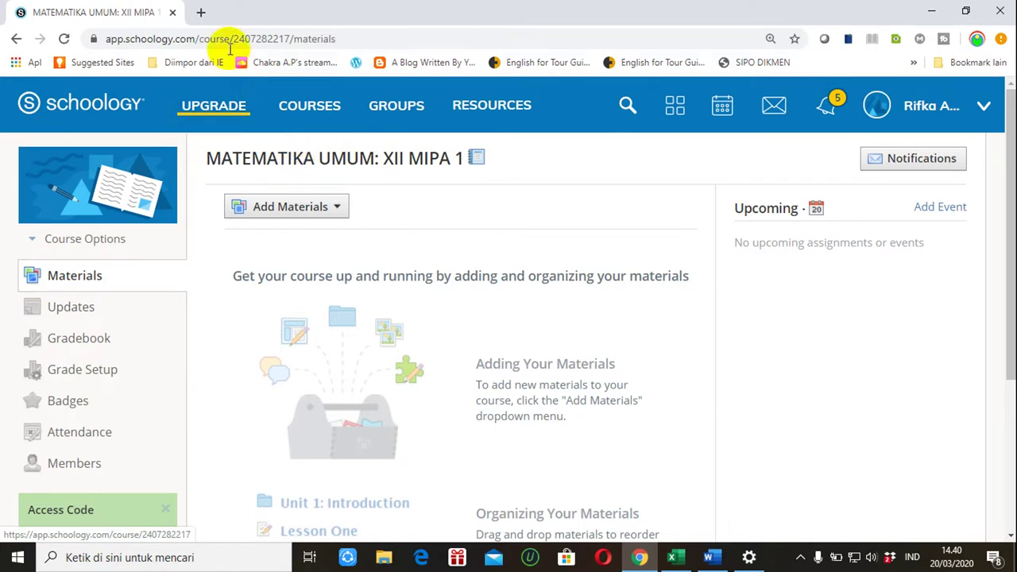
In the full list of own courses, copy section XII MIPA 1 of MATEMATIKA UMUM as XII MIPA 2.
click(309, 115)
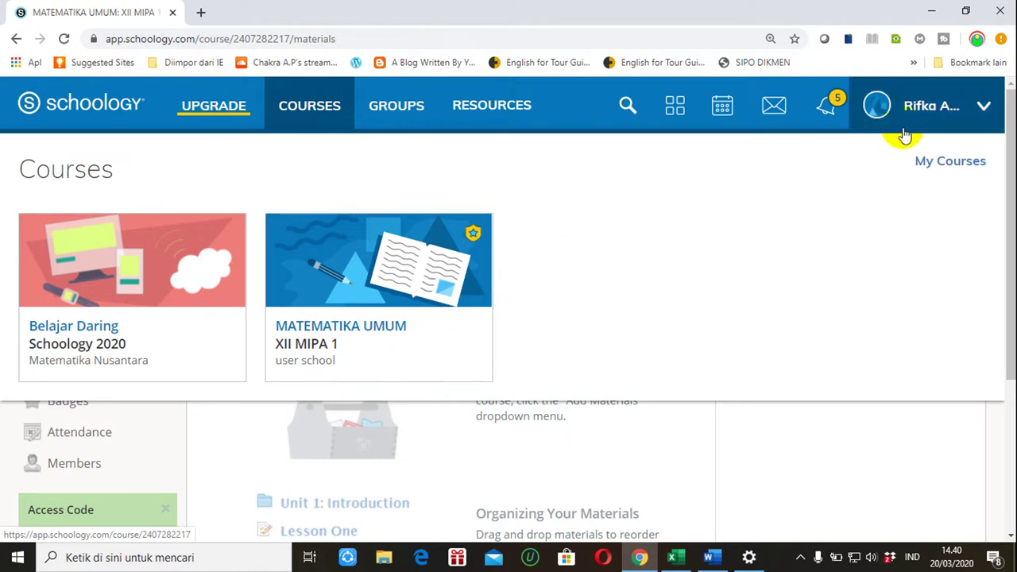
click(942, 164)
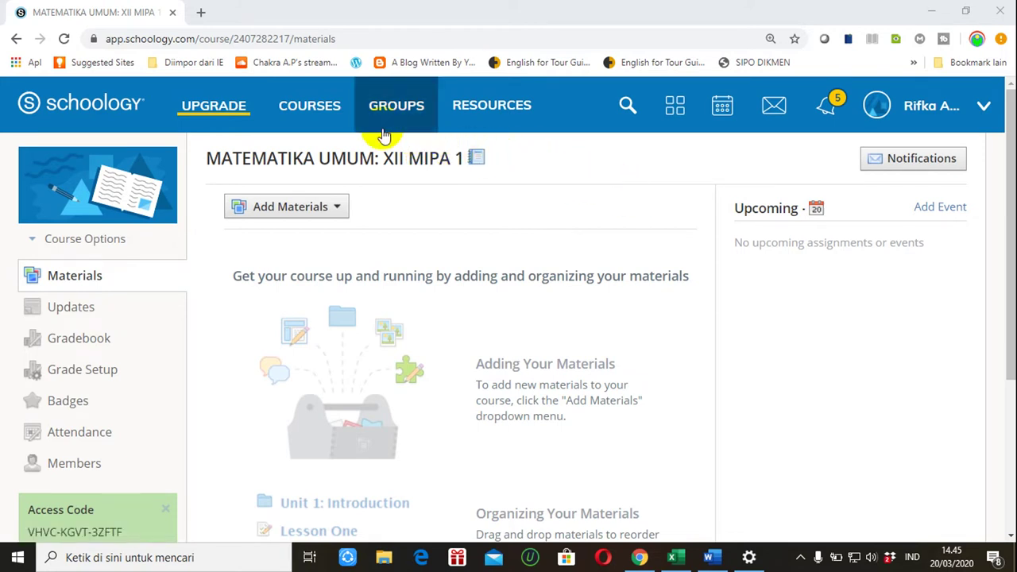
click(325, 112)
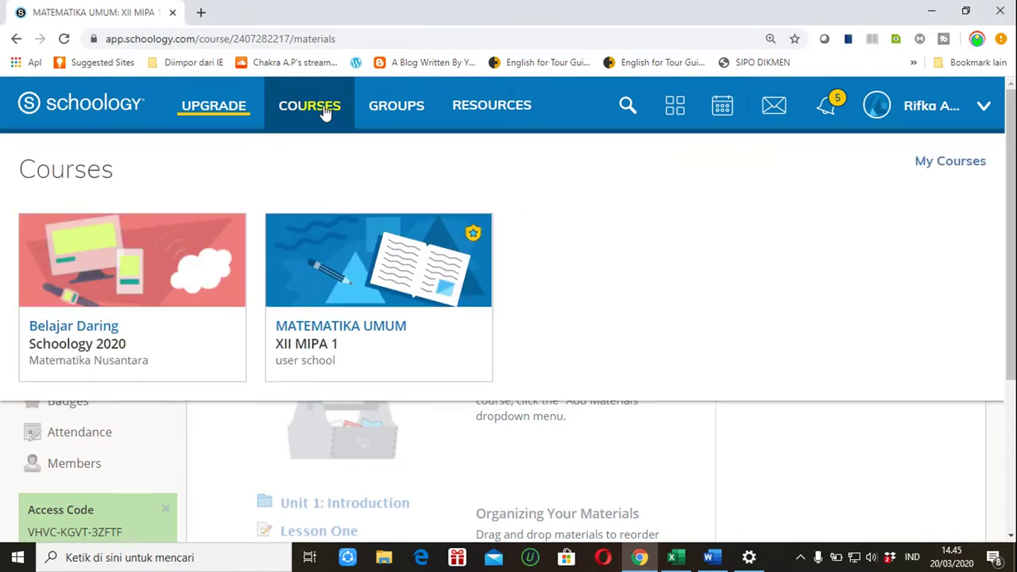
click(945, 171)
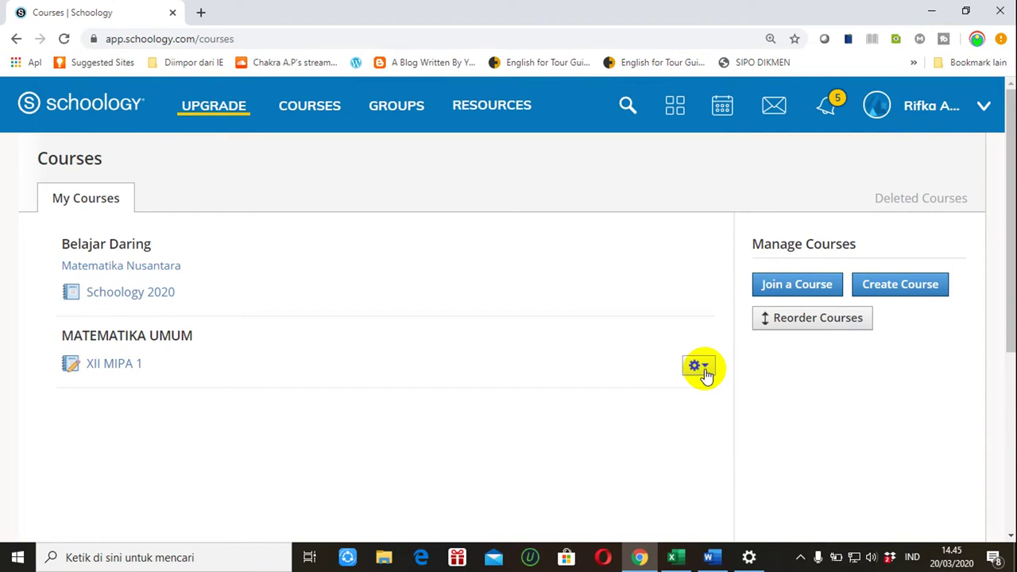
click(700, 367)
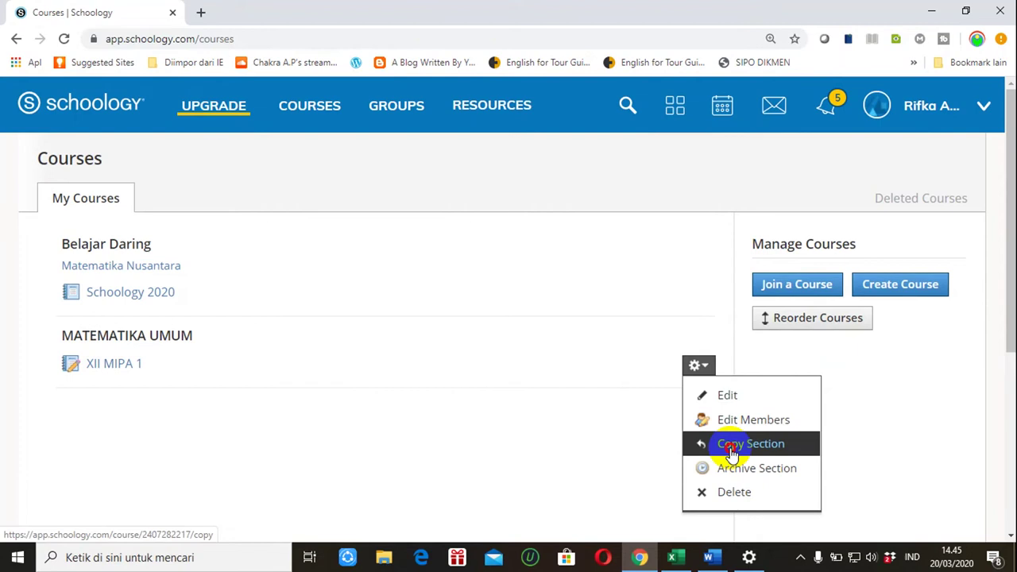
click(731, 447)
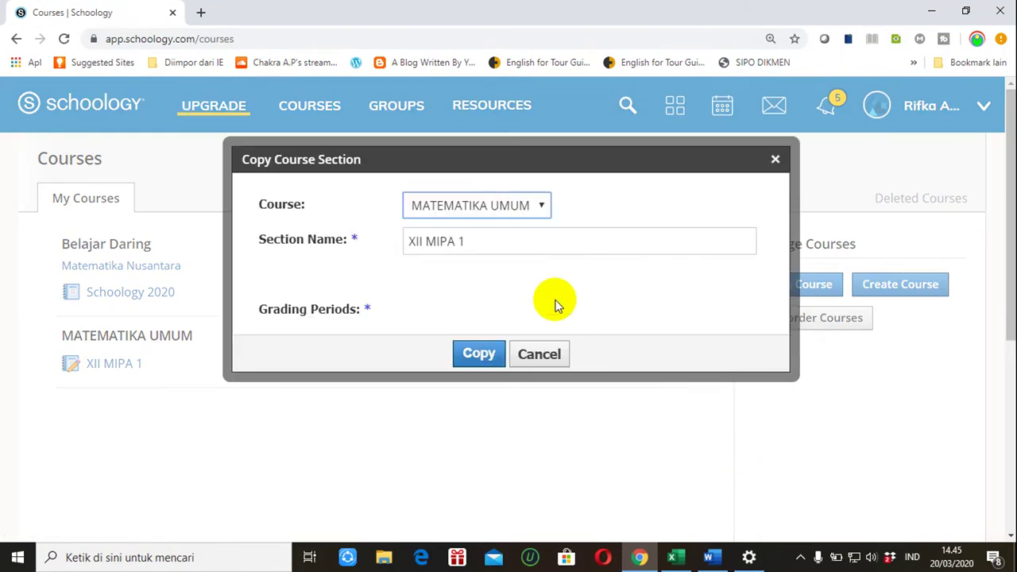
click(496, 243)
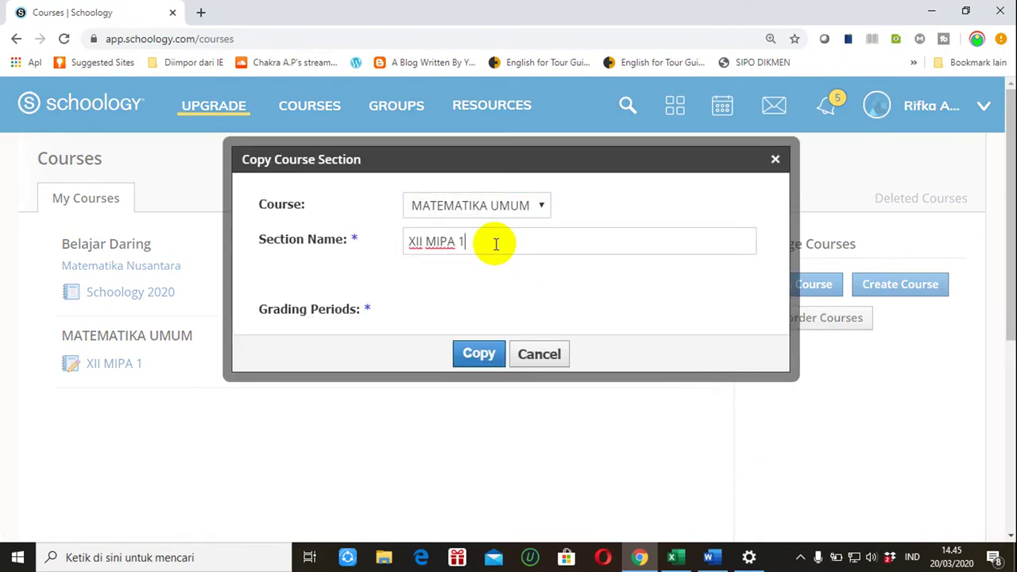
key(BackSpace)
text(2)
click(480, 354)
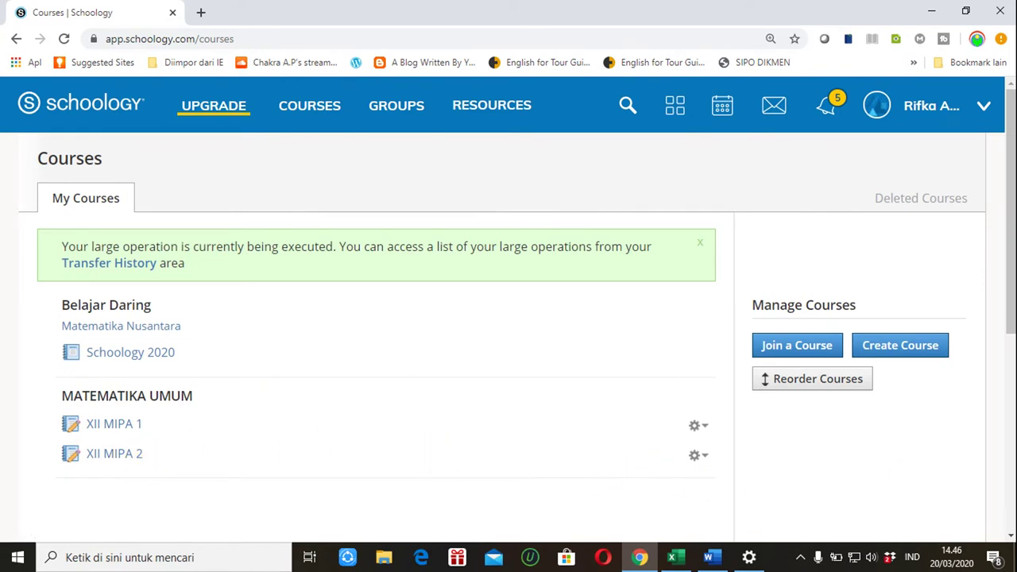
Copy section XII MIPA 2 of MATEMATIKA UMUM as XII MIPA 3 and reload the course list.
drag(1001, 299, 1013, 344)
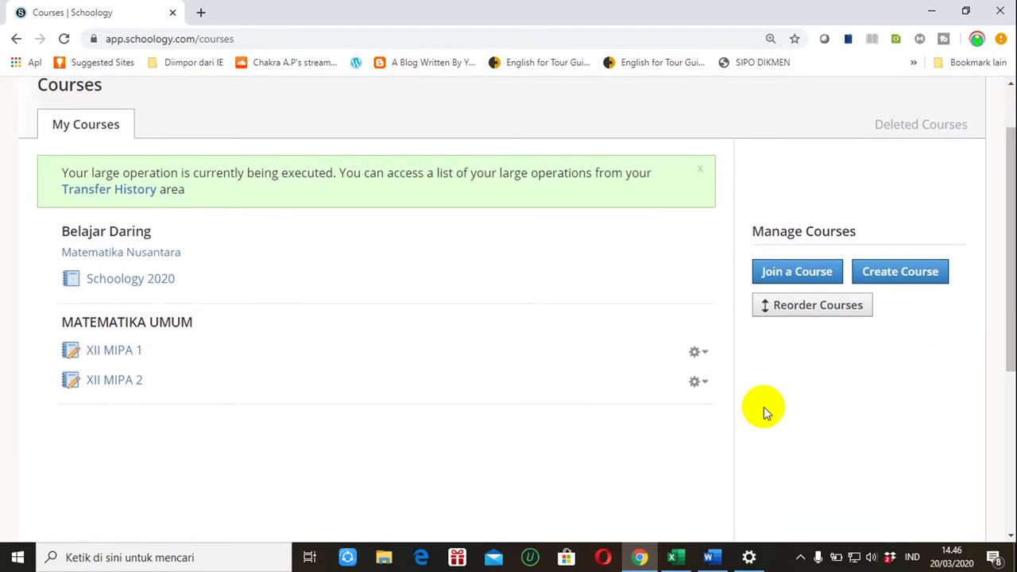
click(706, 385)
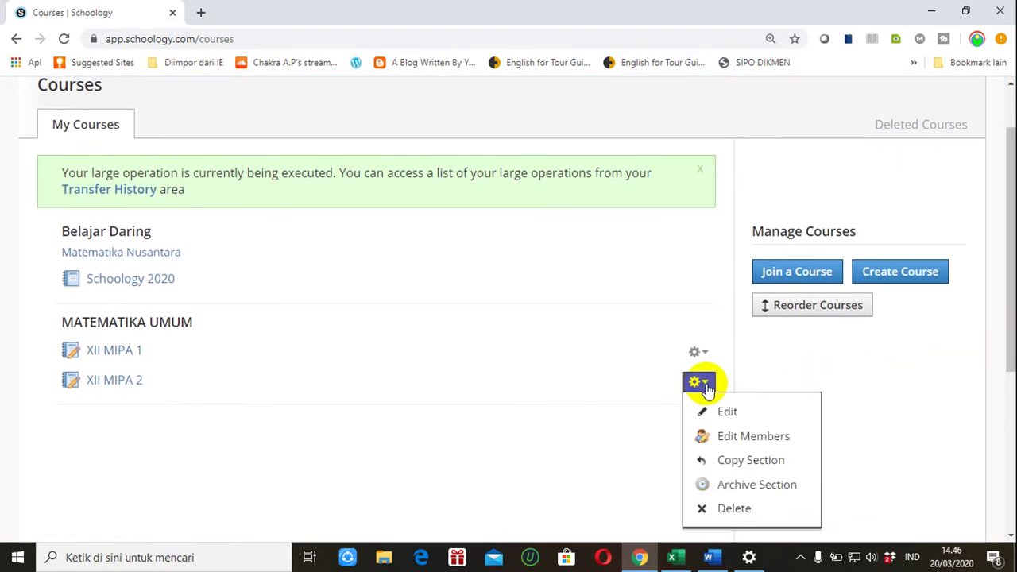
click(731, 458)
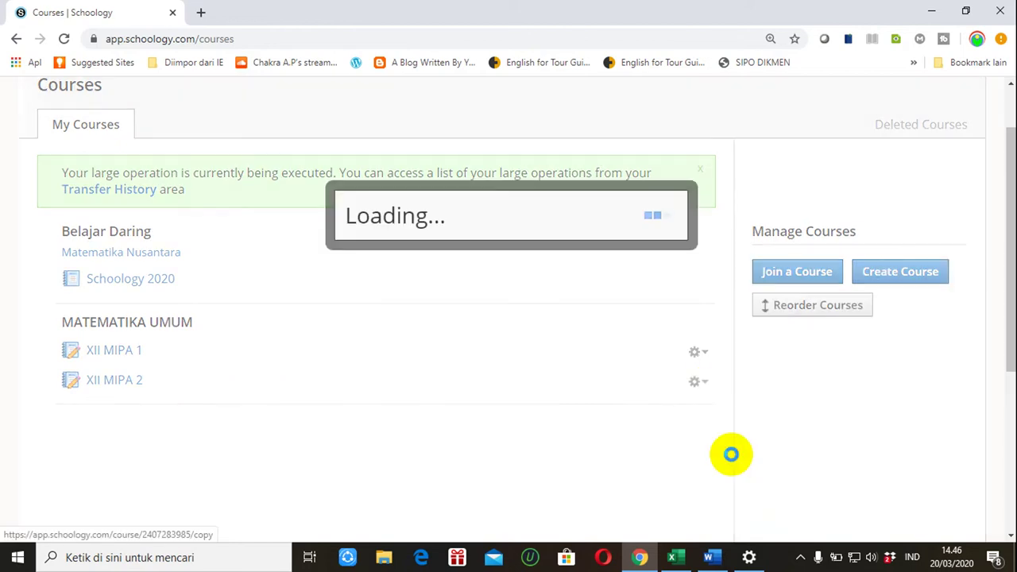
click(519, 247)
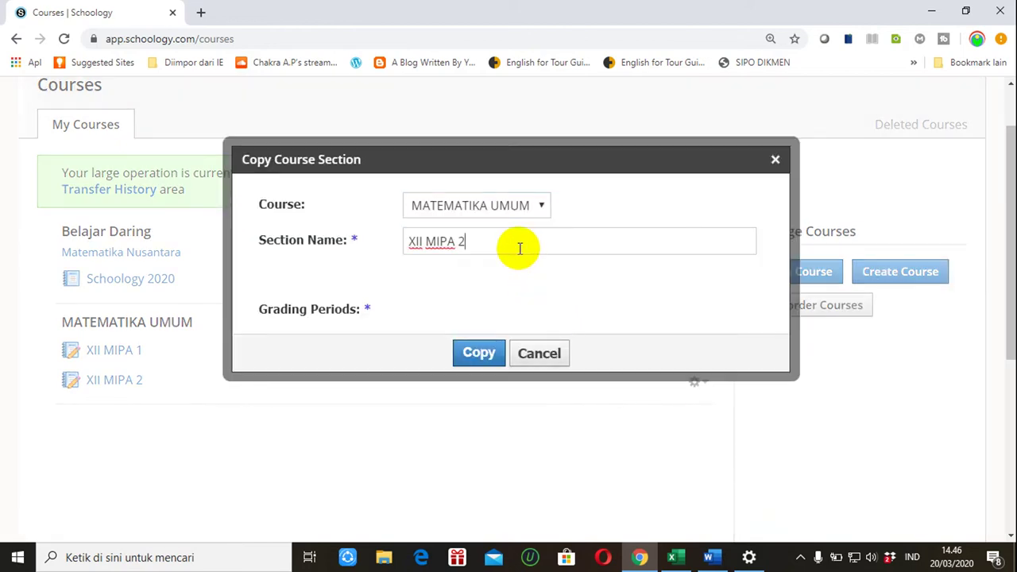
key(BackSpace)
text(3)
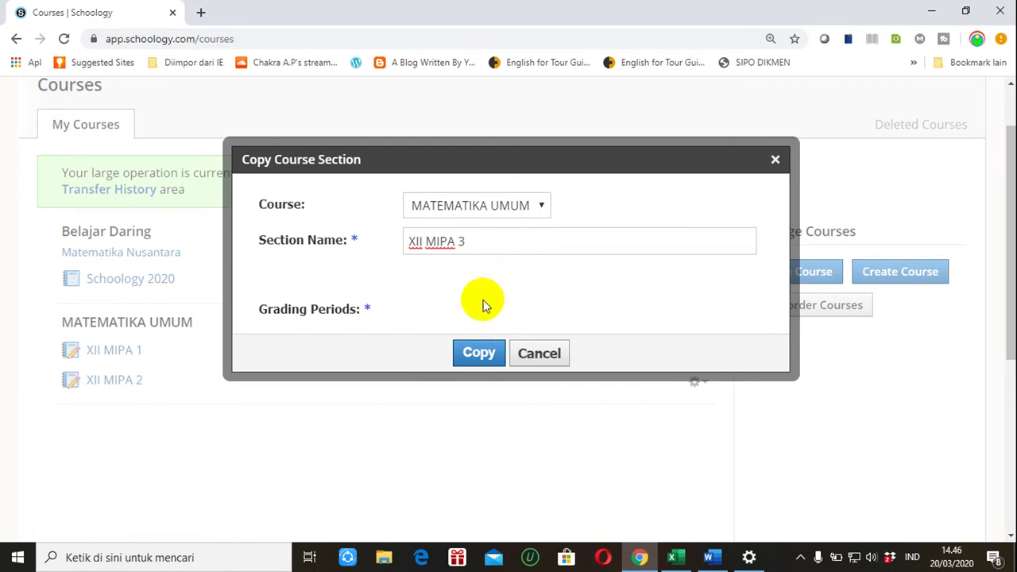
click(477, 351)
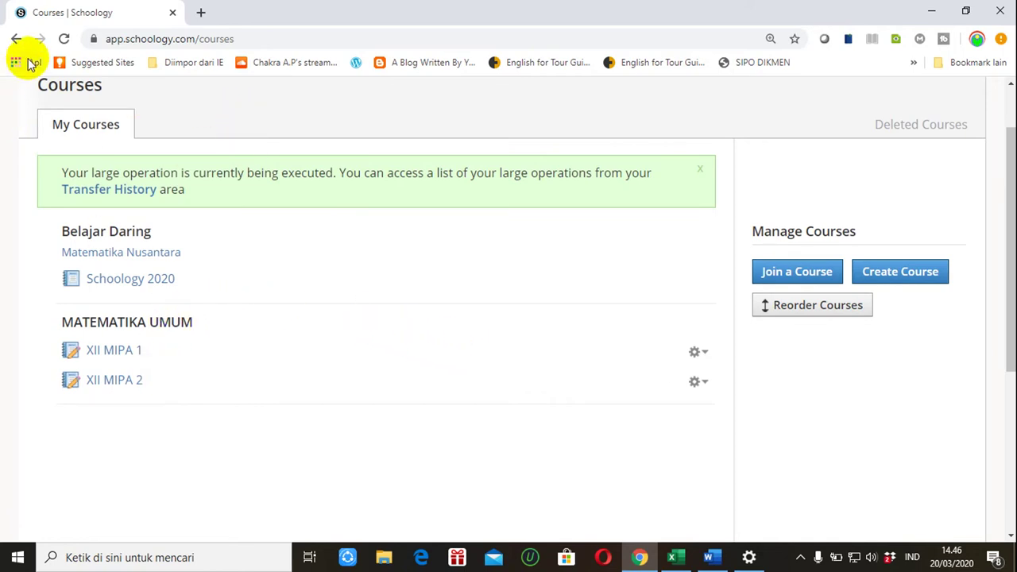
click(63, 42)
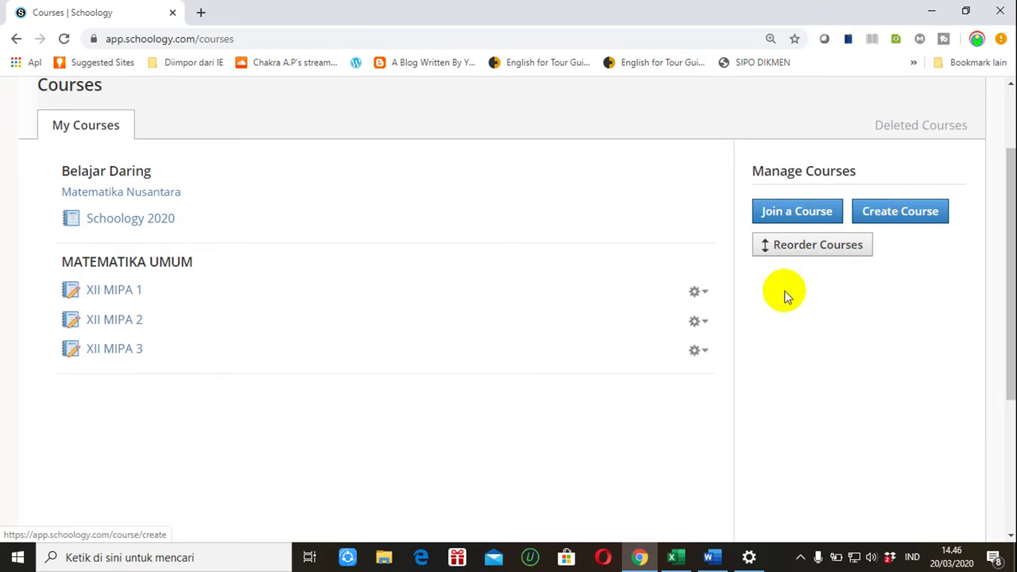
click(702, 351)
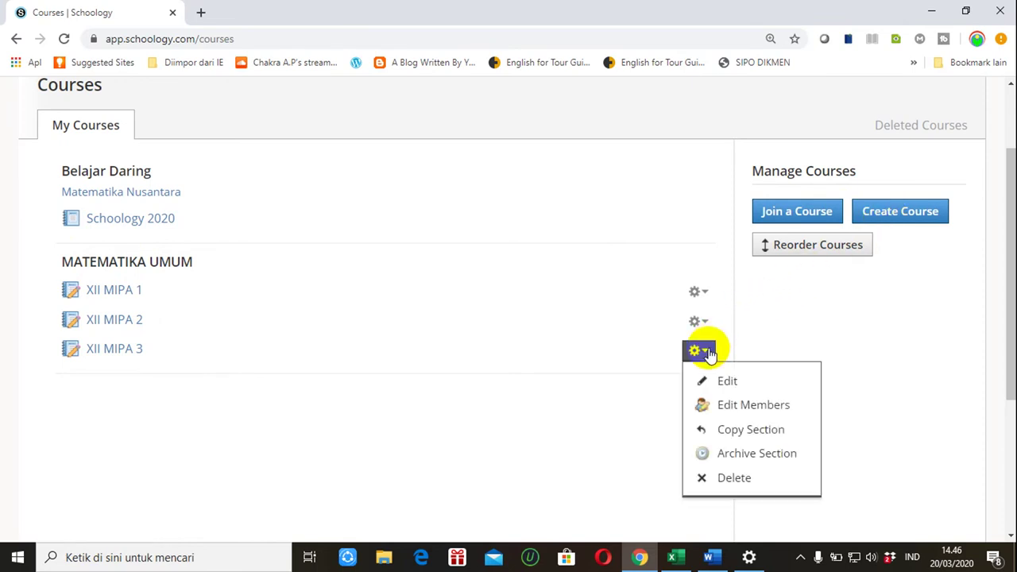
click(867, 361)
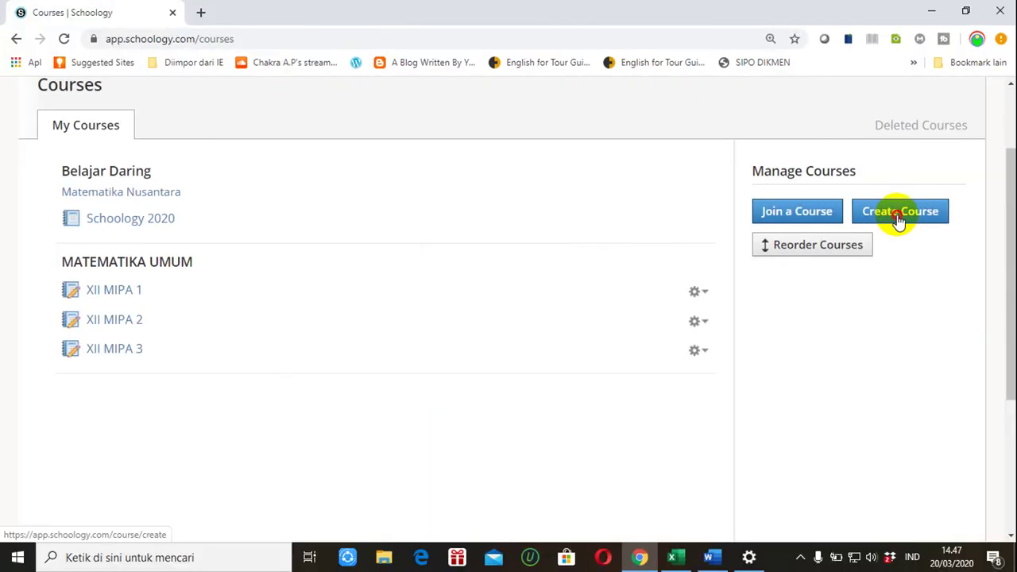
Start creating another course entry, choosing the existing course MATEMATIKA UMUM as its course name.
click(897, 214)
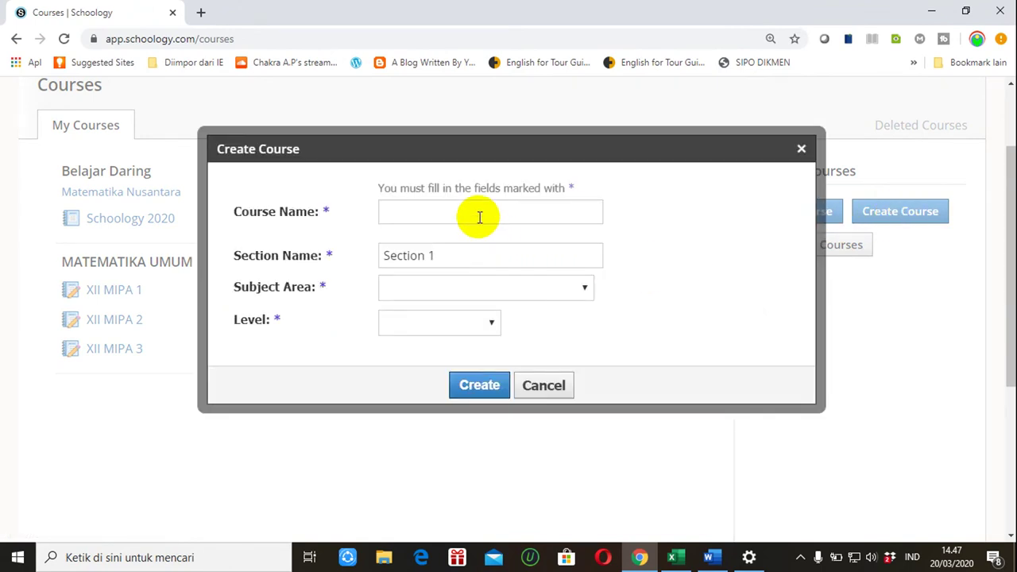
click(479, 214)
text(M)
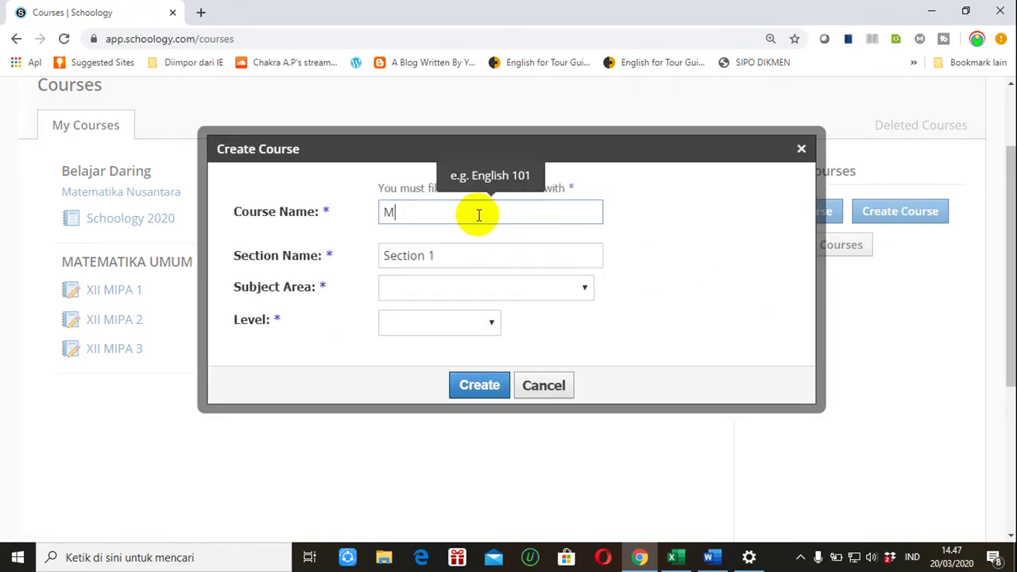
text(ATEMA)
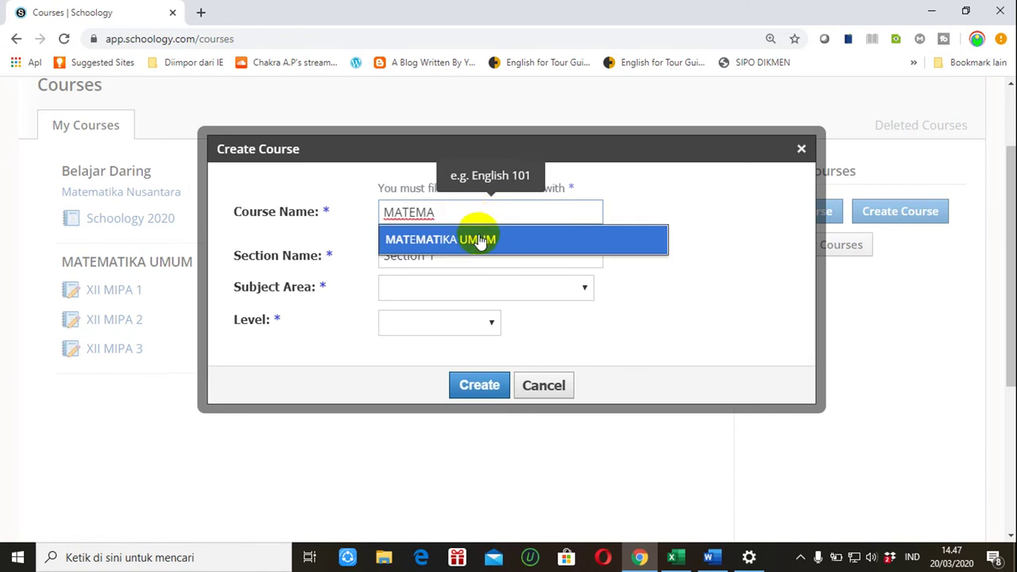
click(480, 241)
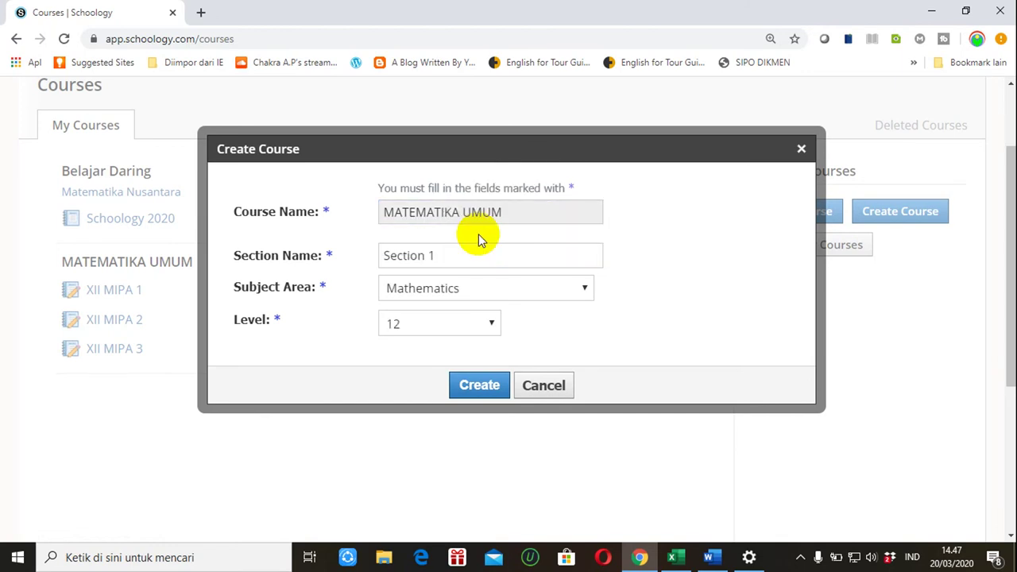
Replace the default section name with XII MIPA 4 and create the section.
click(458, 256)
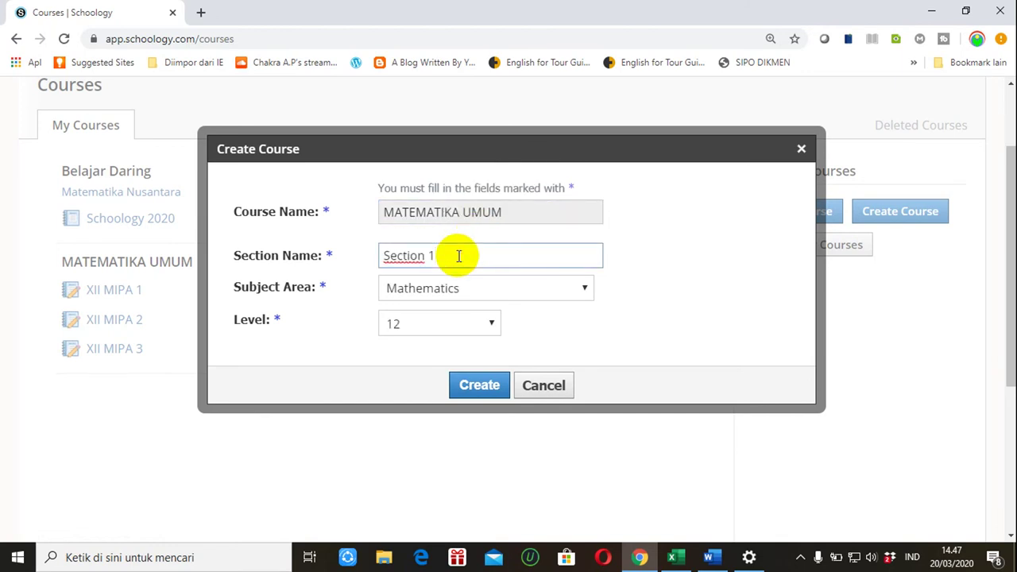
key(BackSpace)
key(BackSpace)
key(BackSpace)
key(BackSpace)
key(BackSpace)
key(BackSpace)
key(BackSpace)
key(BackSpace)
text(X)
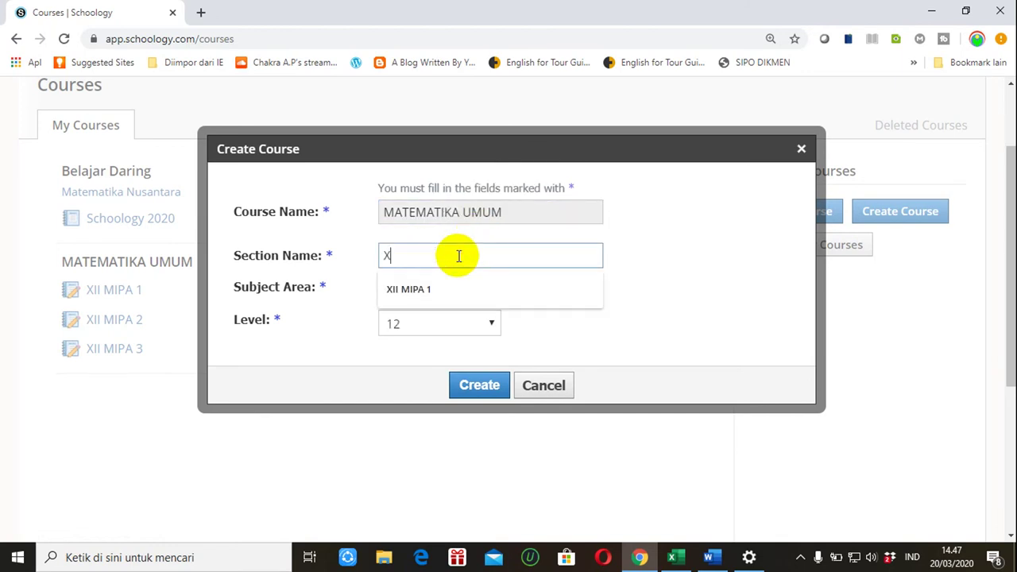
text(II MIPA 4)
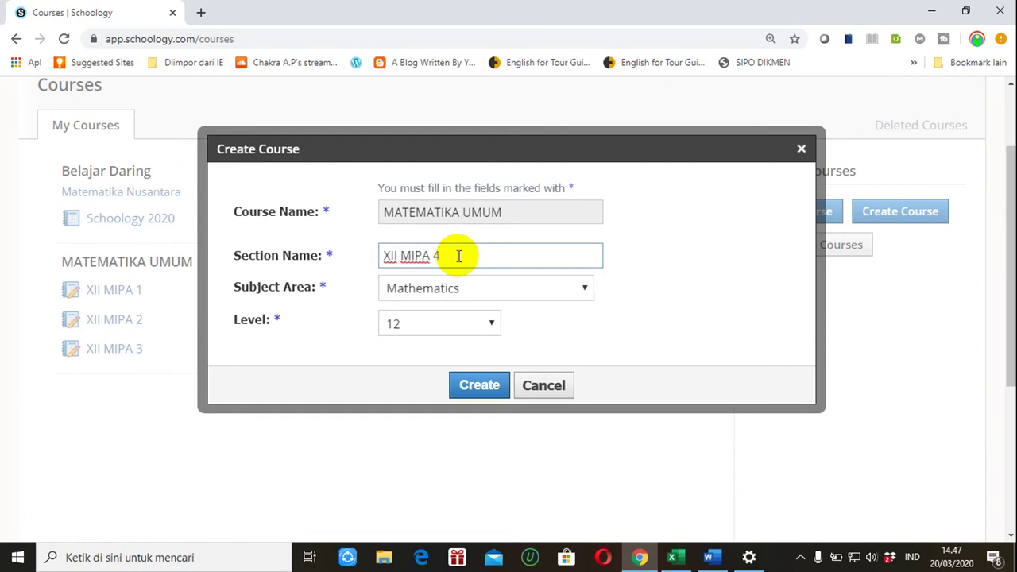
click(478, 388)
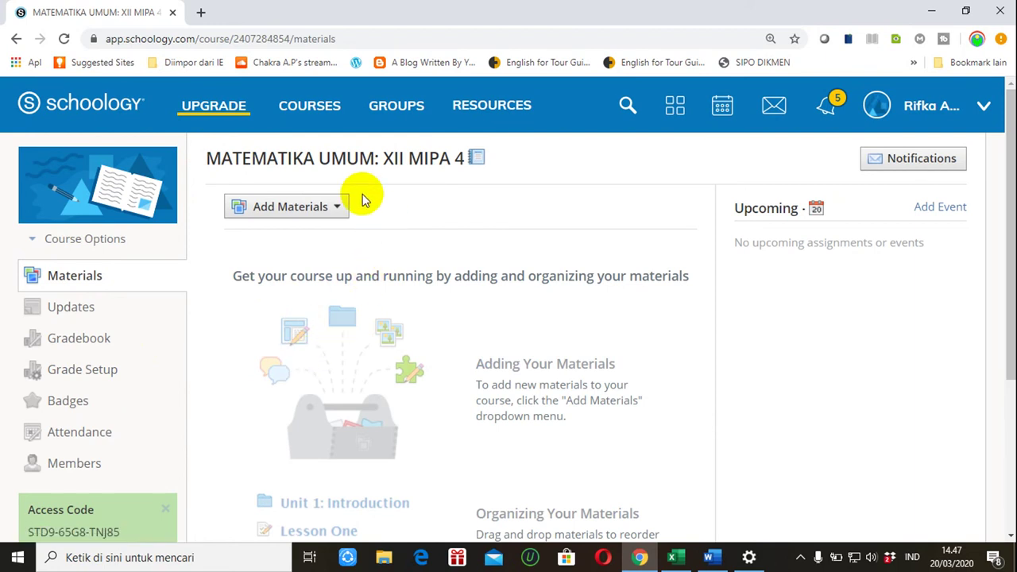
Display the courses overview and look through the MATEMATIKA UMUM sections.
click(314, 121)
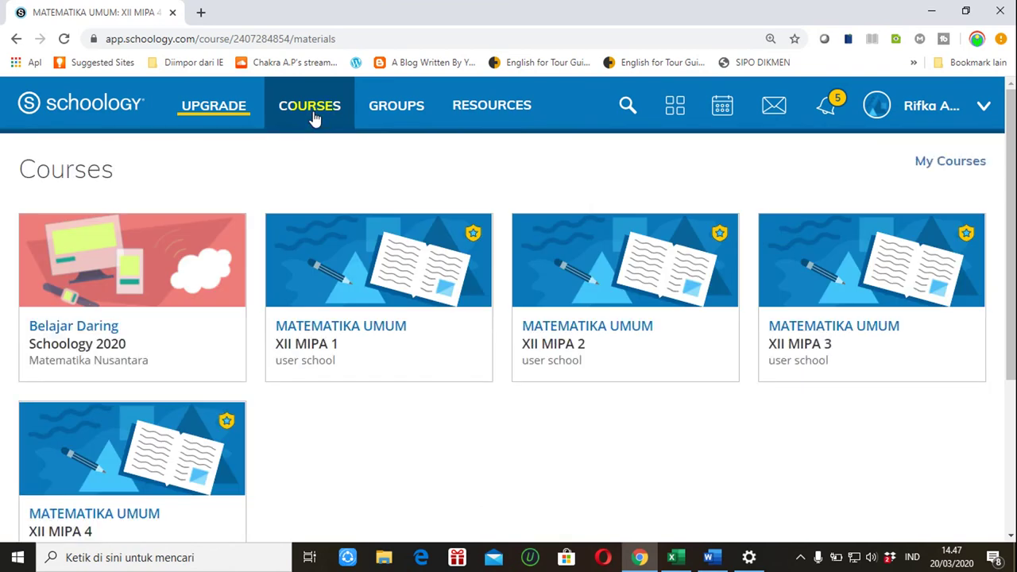
click(343, 277)
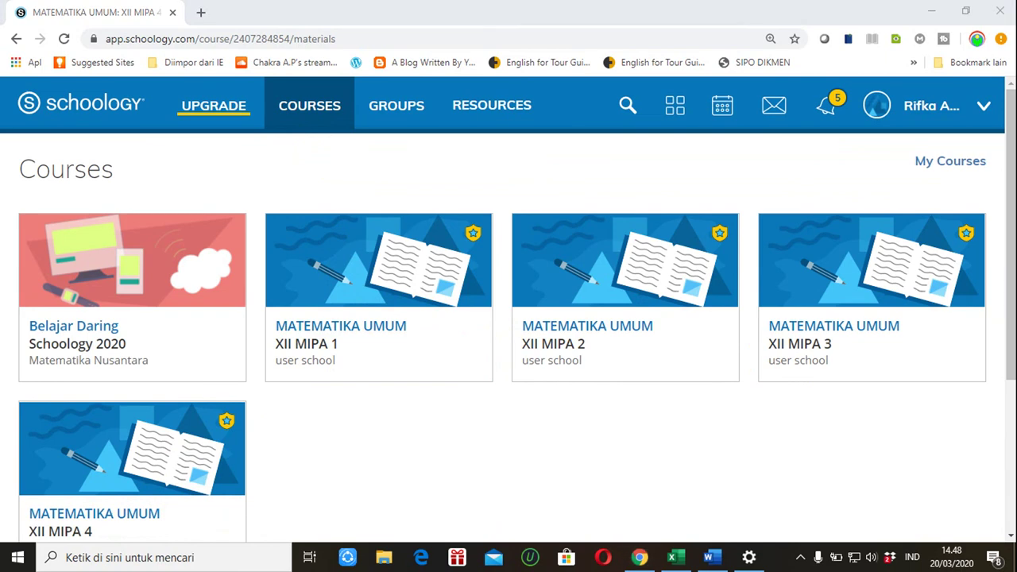
mouse_move(1011, 310)
mouse_down()
mouse_move(1002, 377)
mouse_move(1006, 312)
mouse_move(1010, 321)
mouse_up()
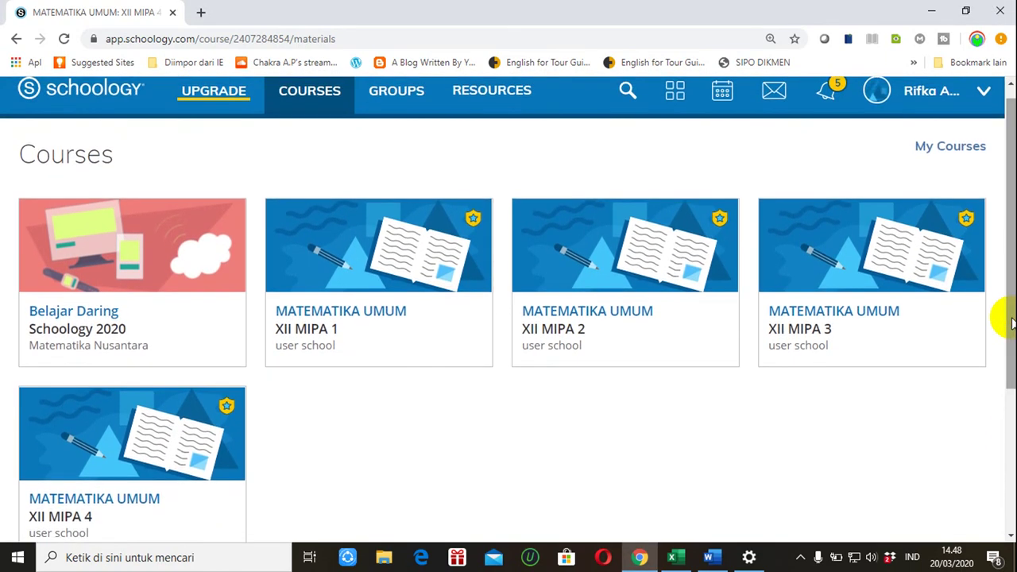